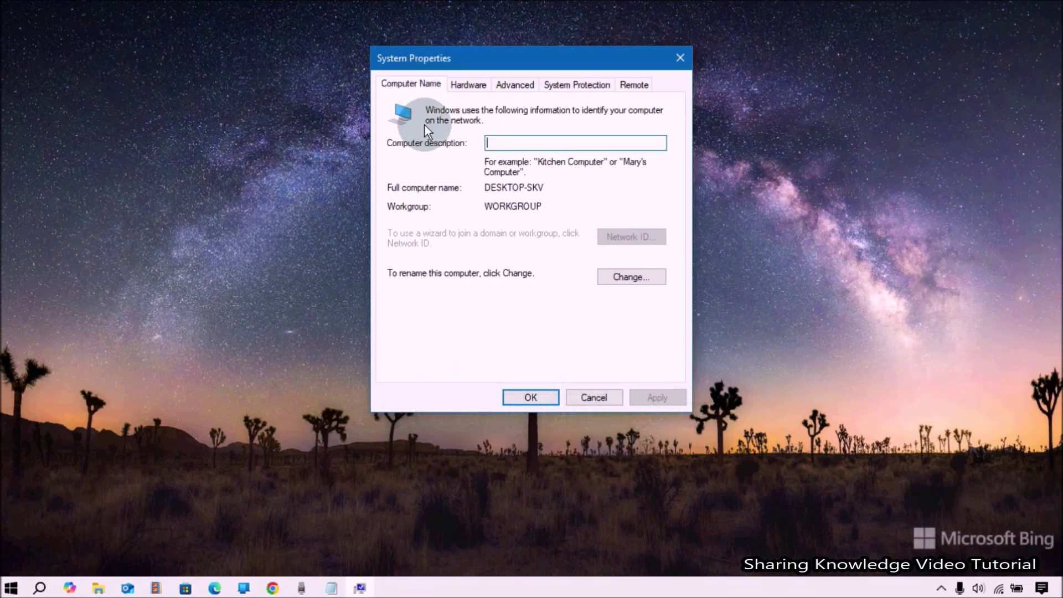
# - Open the Computer Name change dialog, check the workgroup field, and cancel without changes
pyautogui.click(627, 277)
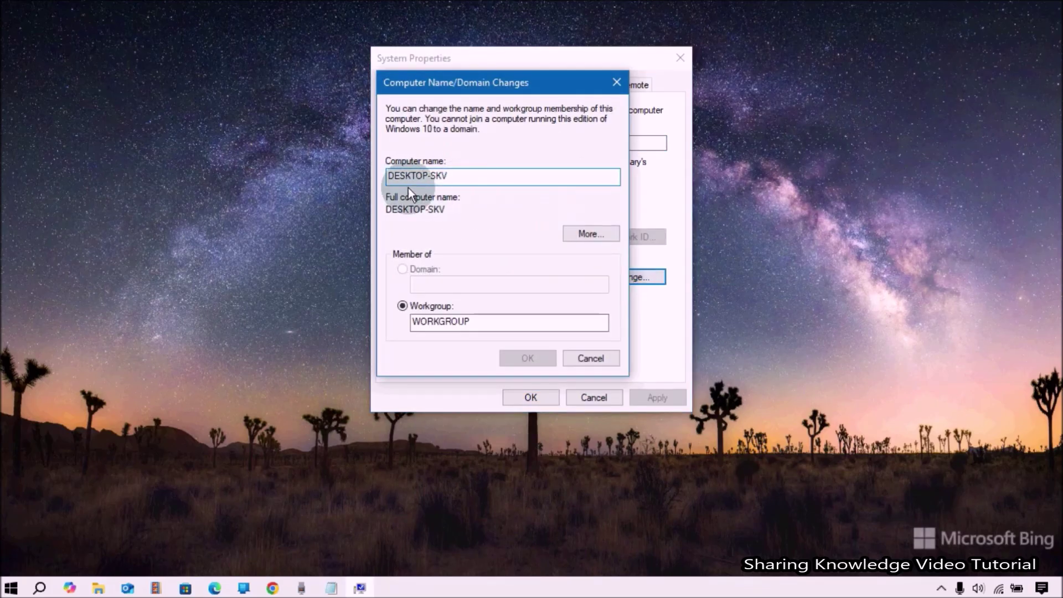
pyautogui.click(476, 322)
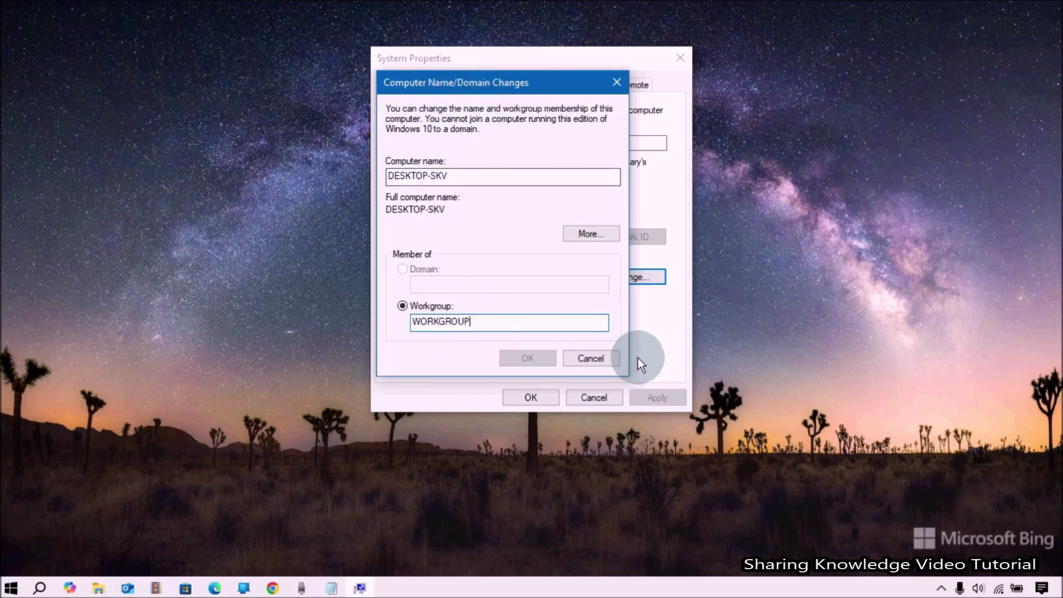
pyautogui.click(606, 358)
# - Open Device Manager from the Hardware tab and expand the Keyboards category
pyautogui.click(468, 85)
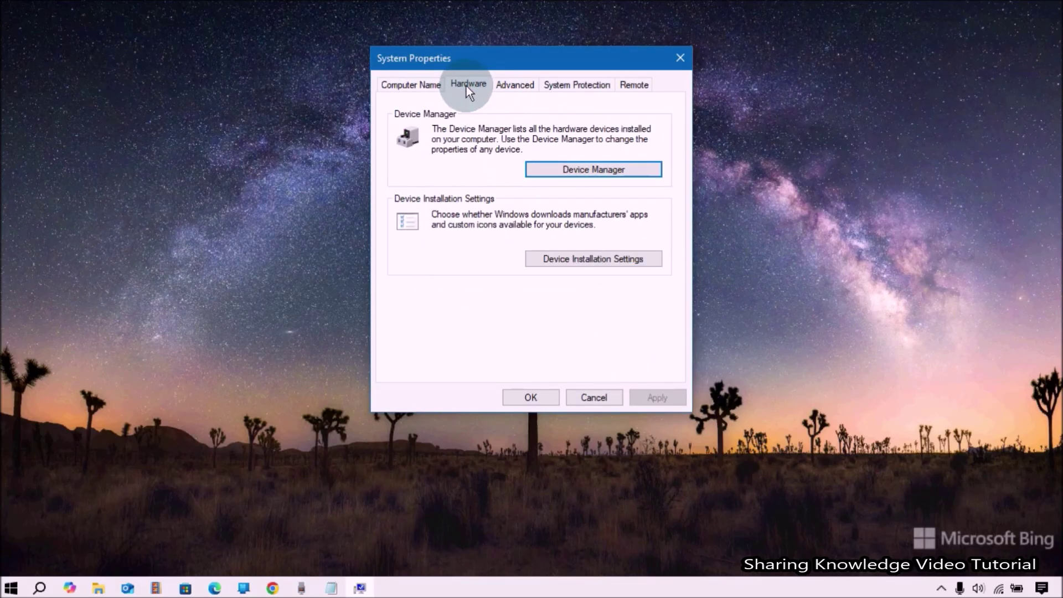
pyautogui.click(591, 165)
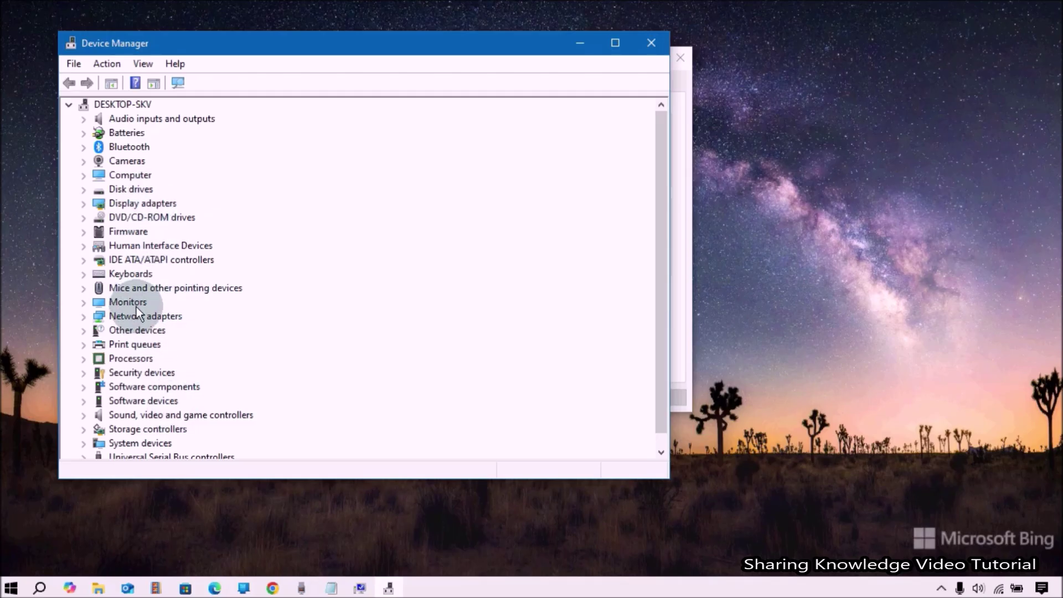
pyautogui.click(84, 274)
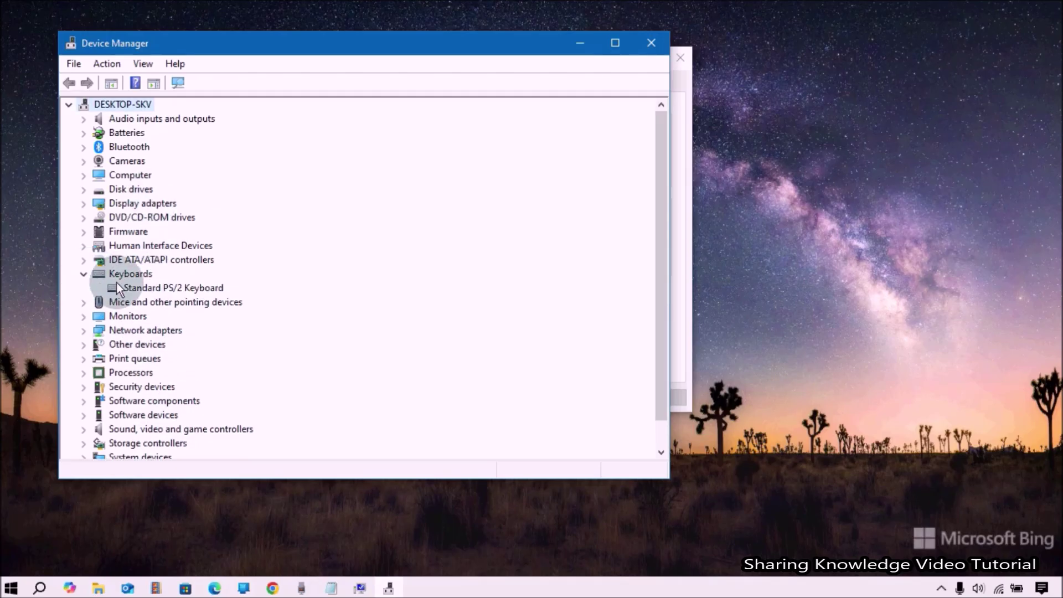
# - View the Standard PS/2 Keyboard's properties, then close them and Device Manager
pyautogui.rightClick(154, 286)
pyautogui.click(203, 357)
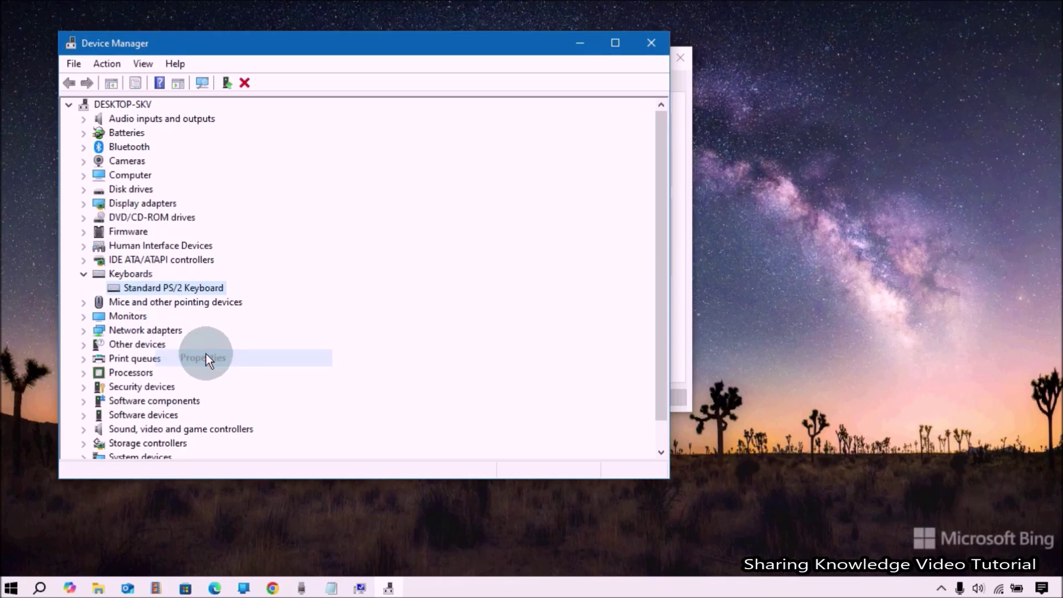
pyautogui.click(507, 89)
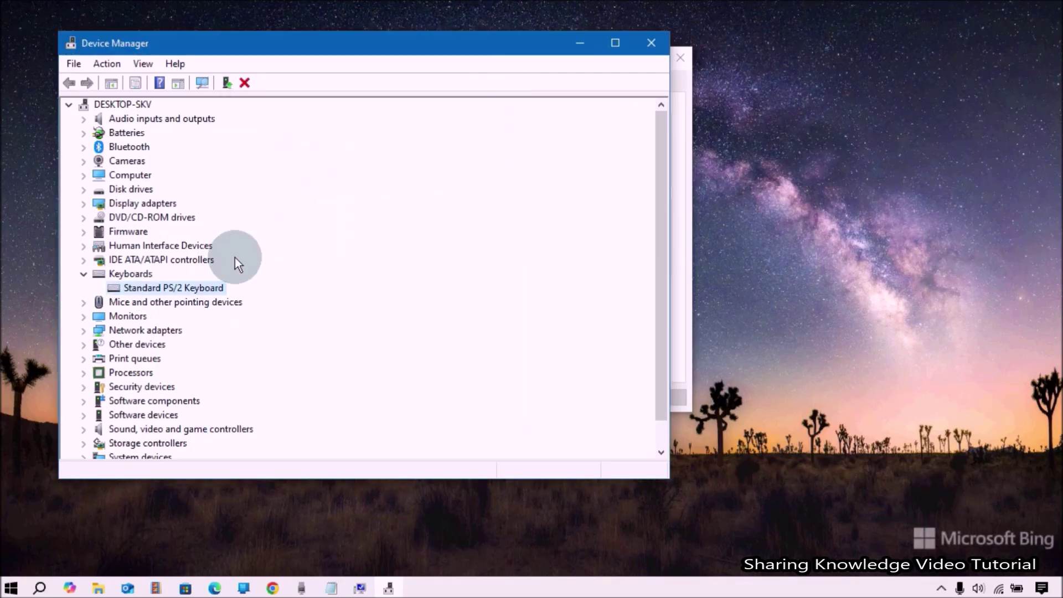
pyautogui.rightClick(165, 287)
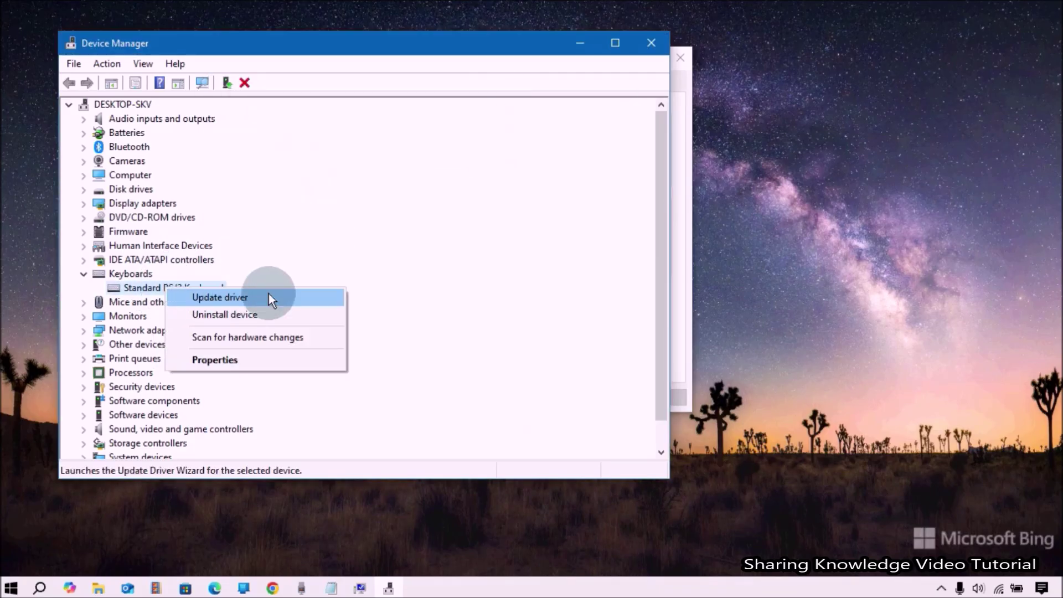
pyautogui.click(649, 44)
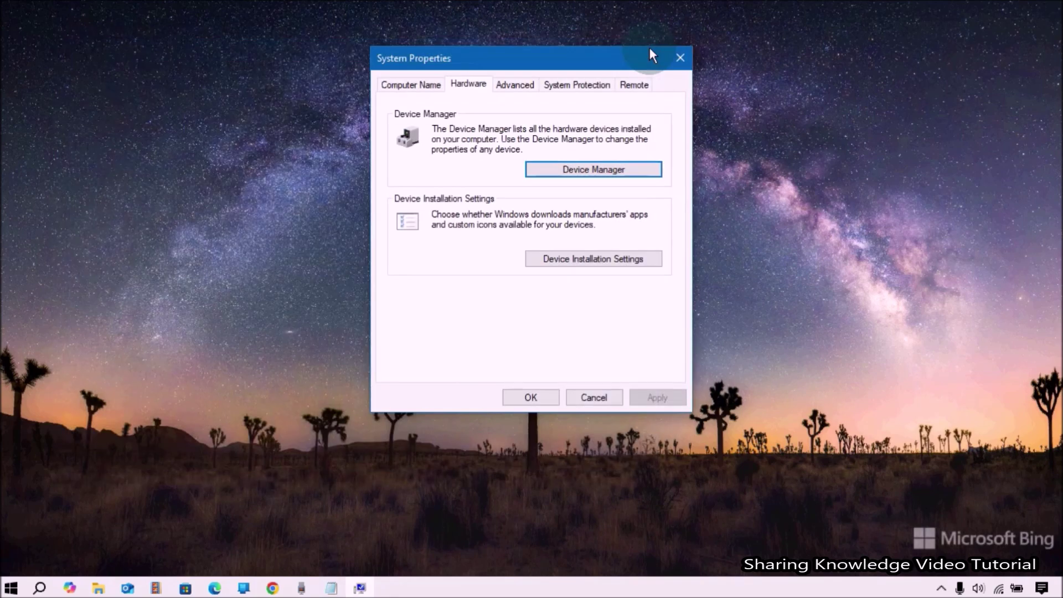
# - On the Advanced tab, open Performance Options and leave visual effects on Windows' choice
pyautogui.click(515, 86)
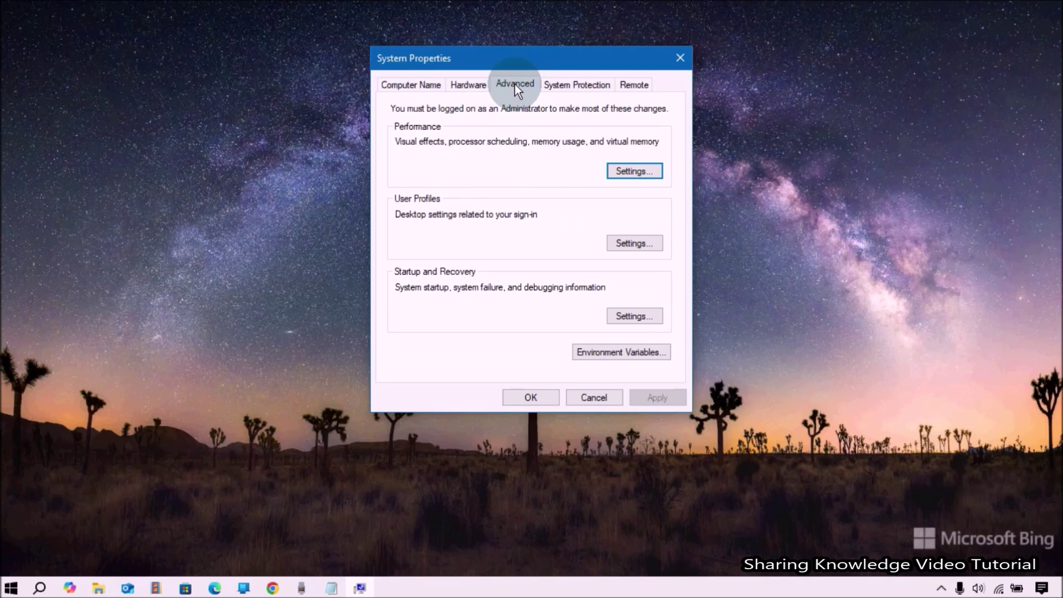
pyautogui.click(629, 171)
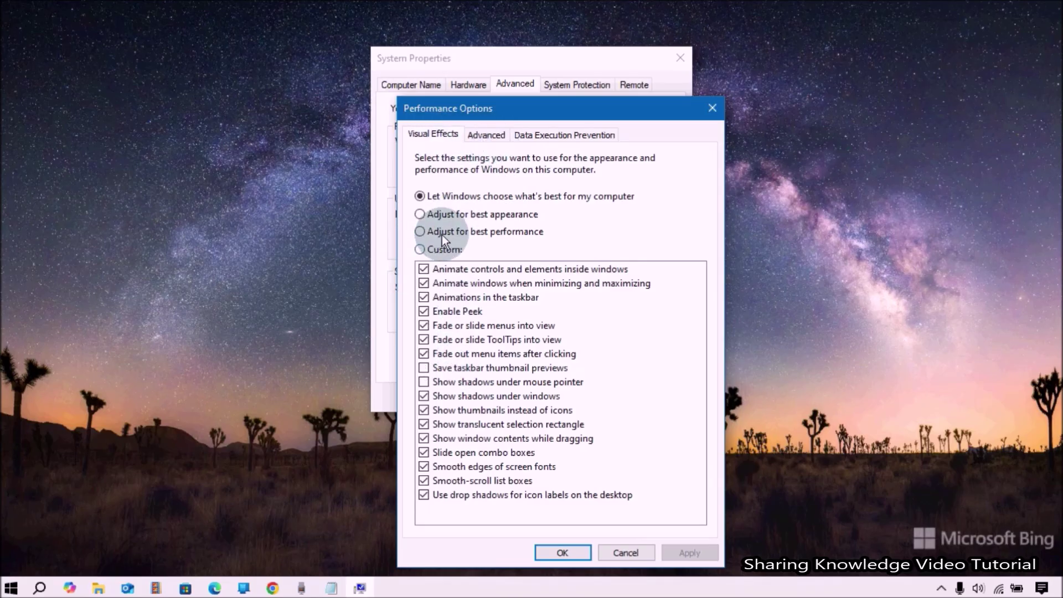
pyautogui.click(421, 231)
pyautogui.click(421, 196)
pyautogui.click(484, 134)
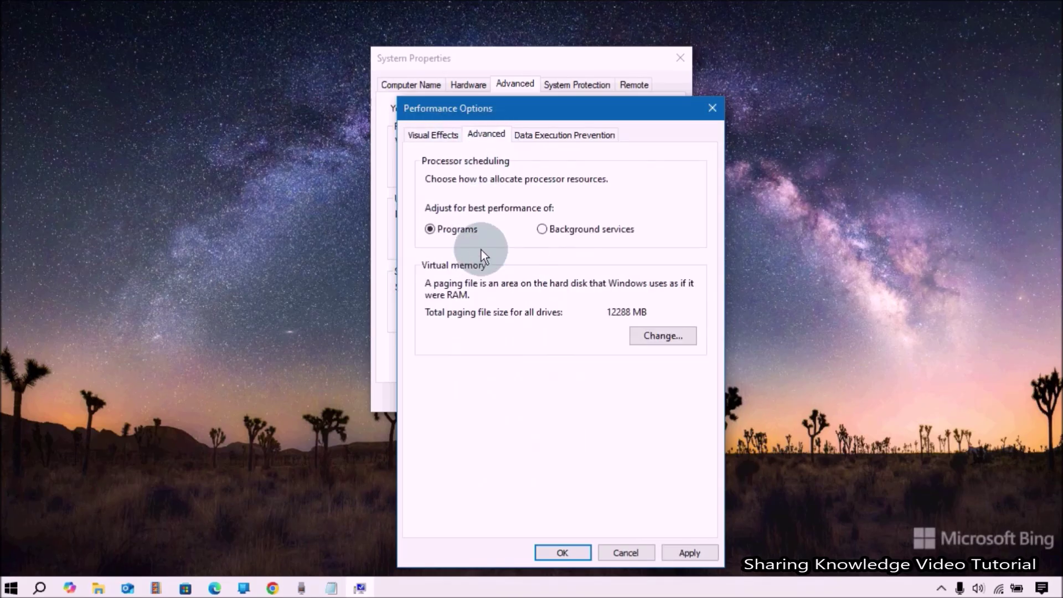
# - Review Virtual Memory (C: paging 12288–24576 MB) and close Performance Options unchanged
pyautogui.click(668, 337)
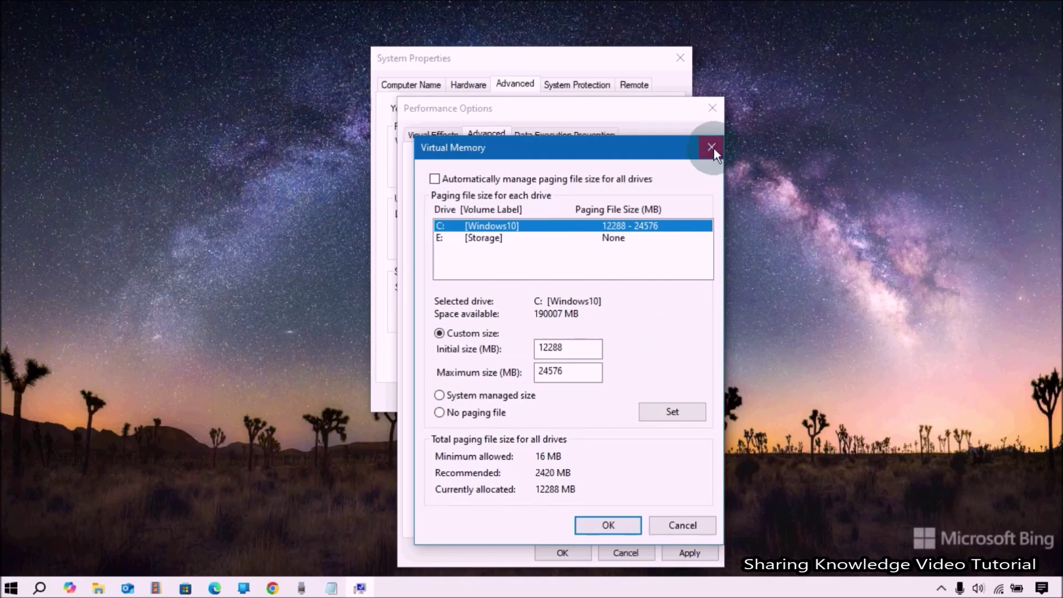
pyautogui.click(713, 147)
pyautogui.click(665, 336)
pyautogui.click(676, 522)
pyautogui.click(712, 108)
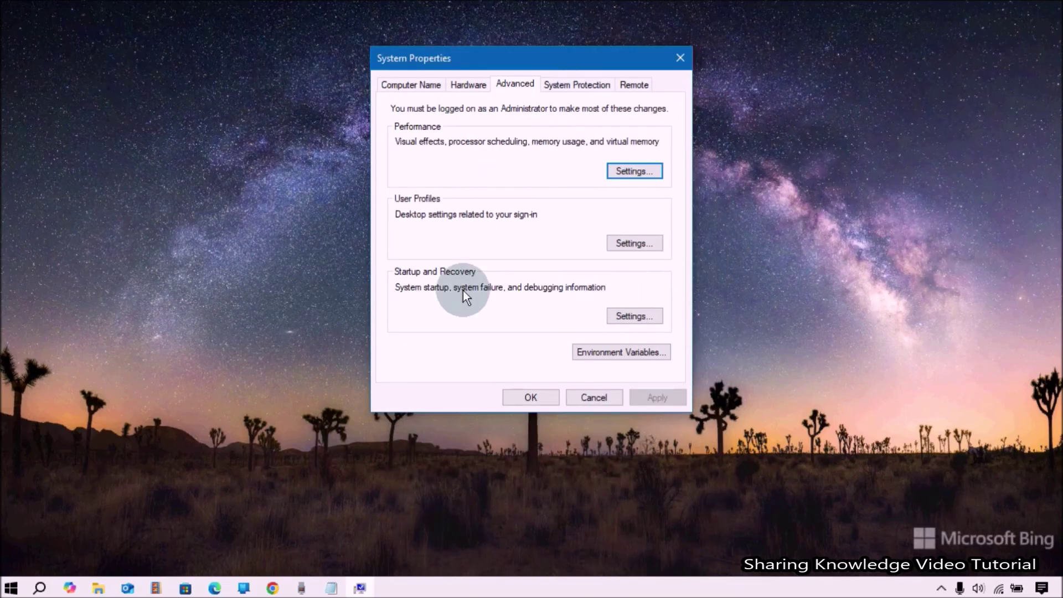
# - Open and close User Profiles and Startup and Recovery settings without changes
pyautogui.click(631, 243)
pyautogui.click(713, 81)
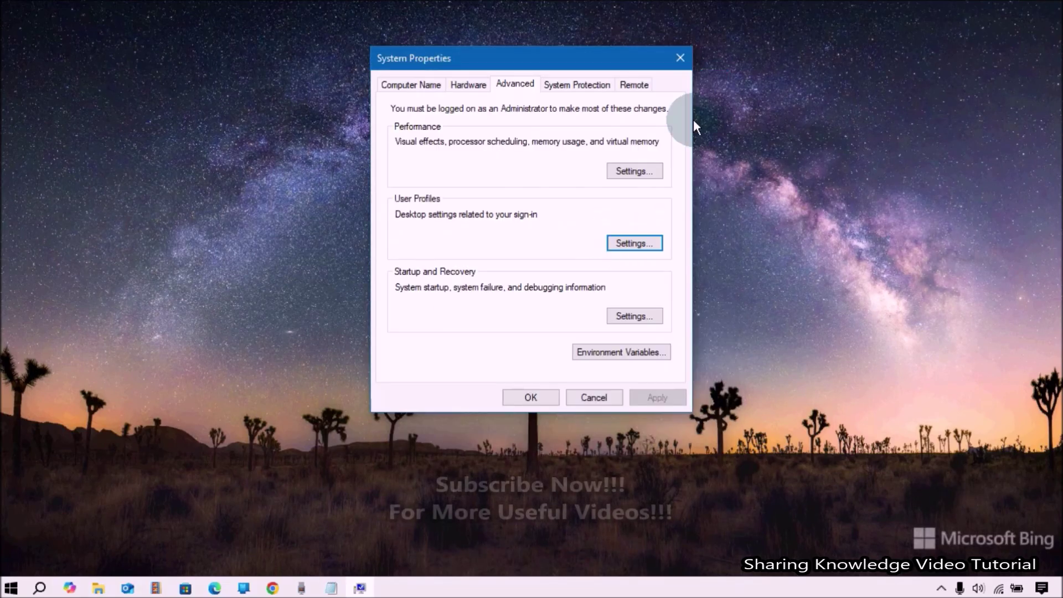
pyautogui.click(631, 316)
pyautogui.click(752, 107)
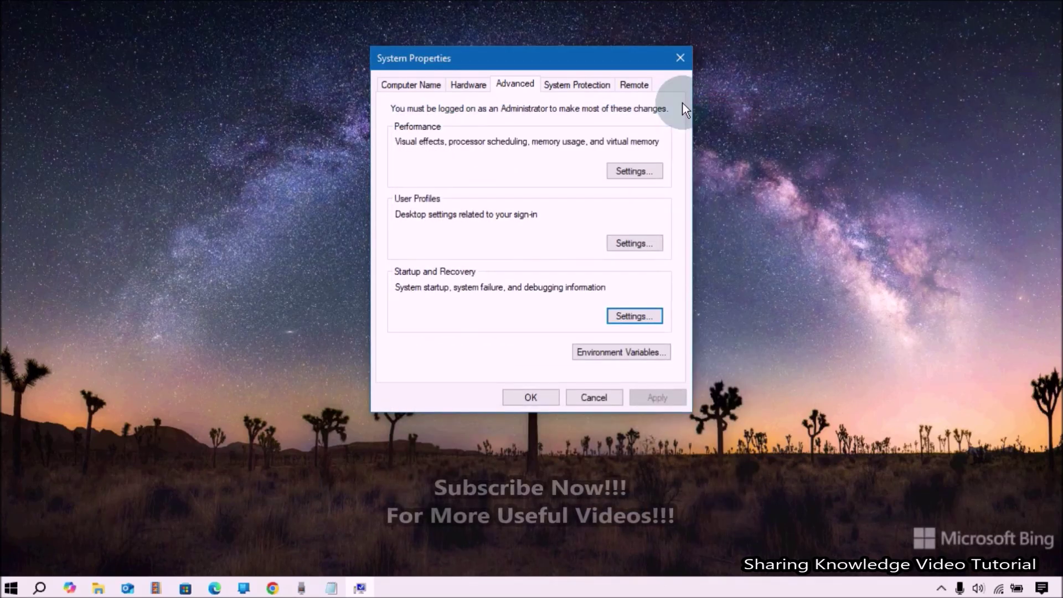
# - Check C: (On, 2%, 10.00 GB) and E: (Off) protection, cancelling Configure and Create dialogs
pyautogui.click(580, 85)
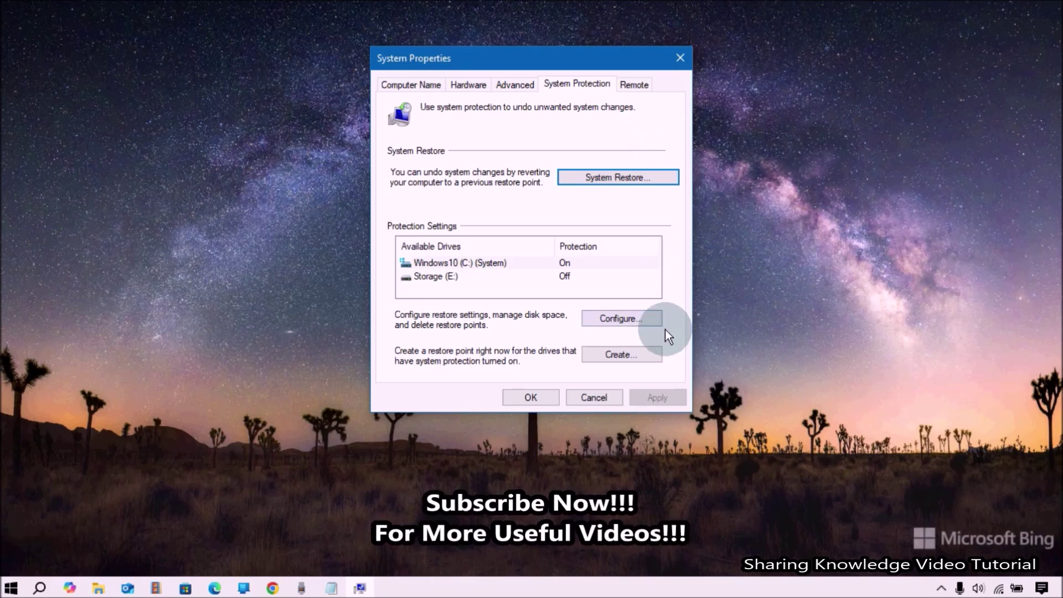
pyautogui.click(636, 321)
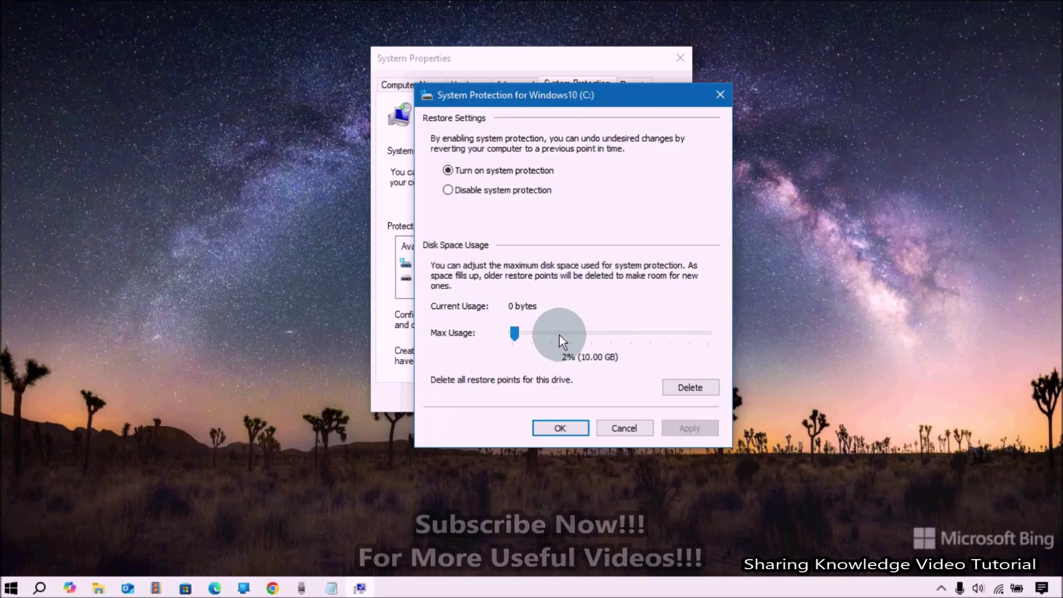
pyautogui.click(624, 429)
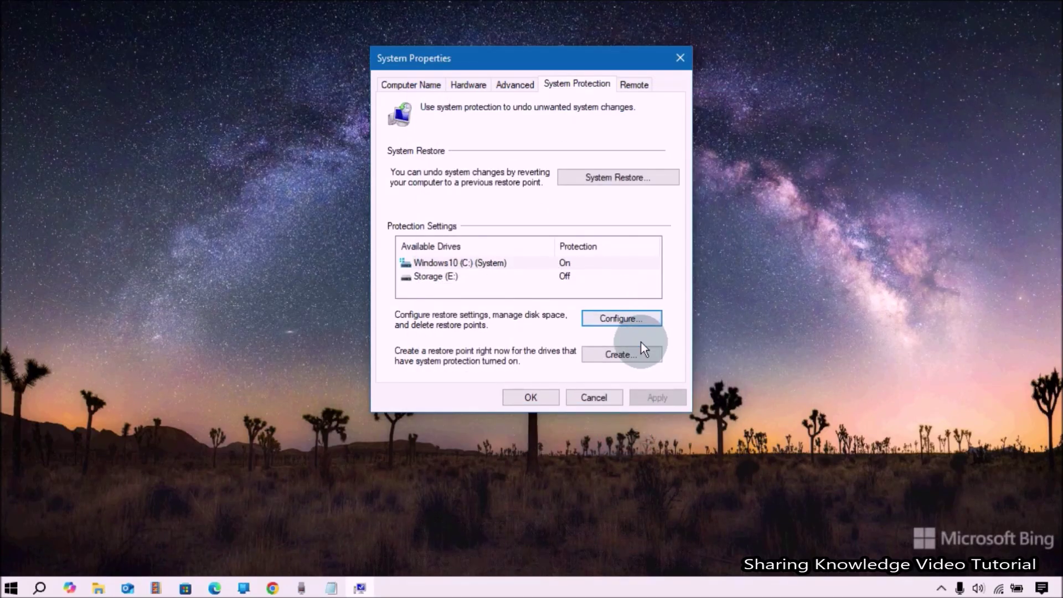
pyautogui.click(624, 355)
pyautogui.click(682, 83)
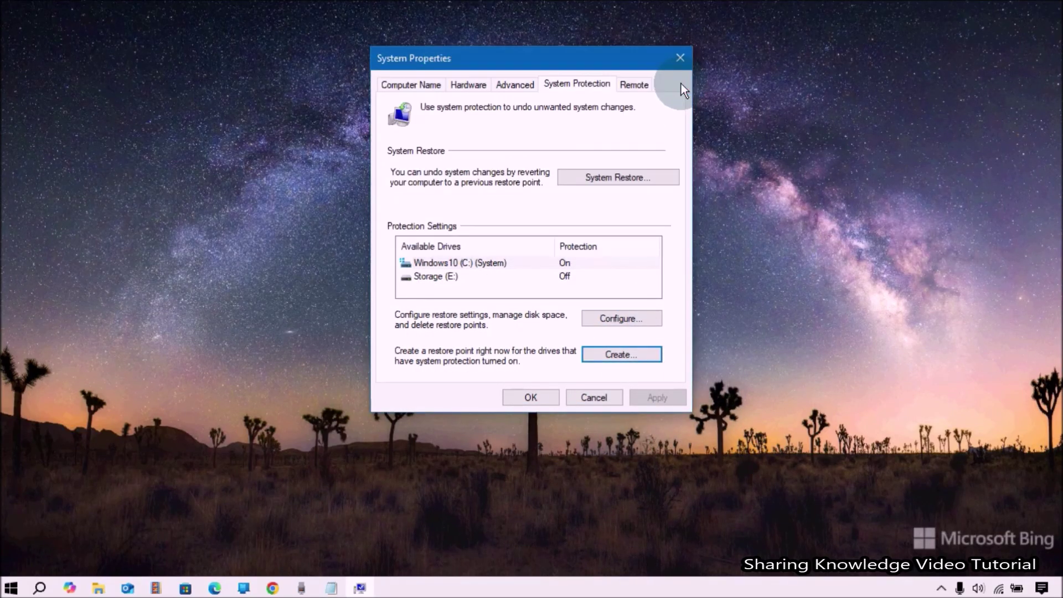
# - Review the Remote tab's advanced Remote Assistance settings, return to Computer Name, and close System Properties
pyautogui.click(633, 86)
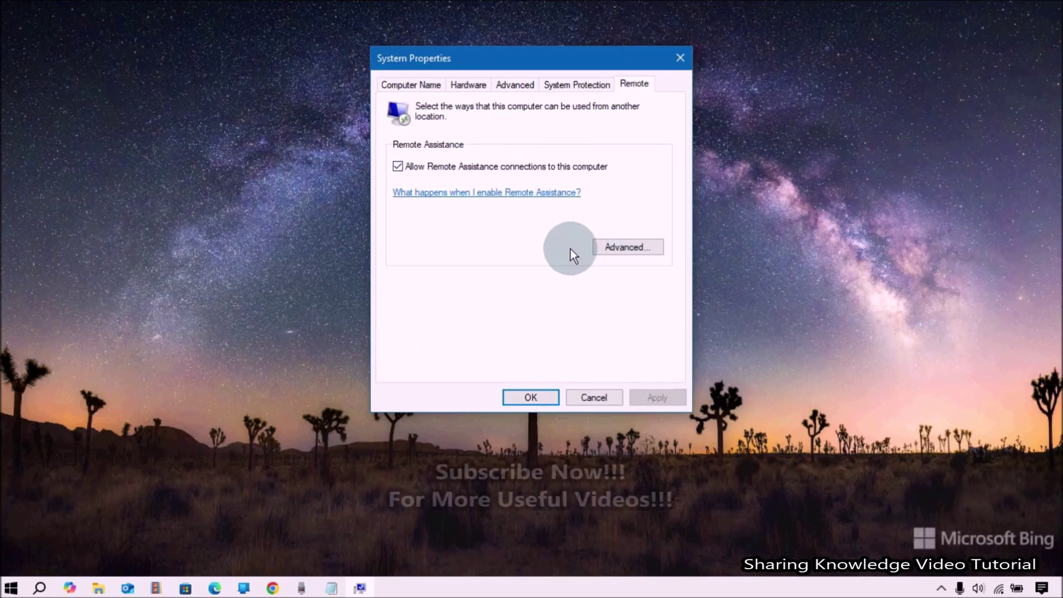
pyautogui.click(619, 246)
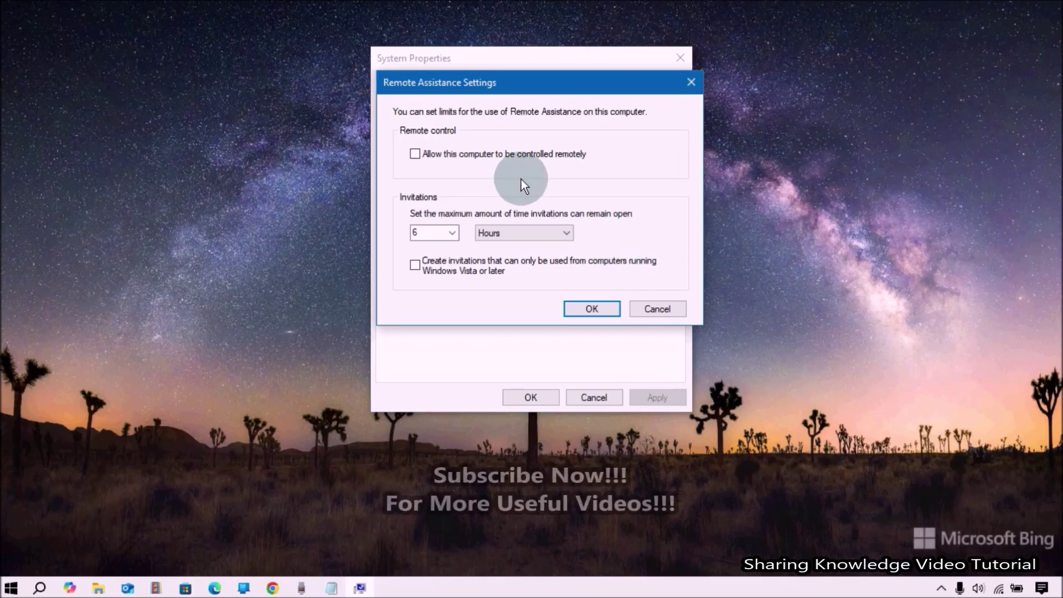
pyautogui.click(692, 80)
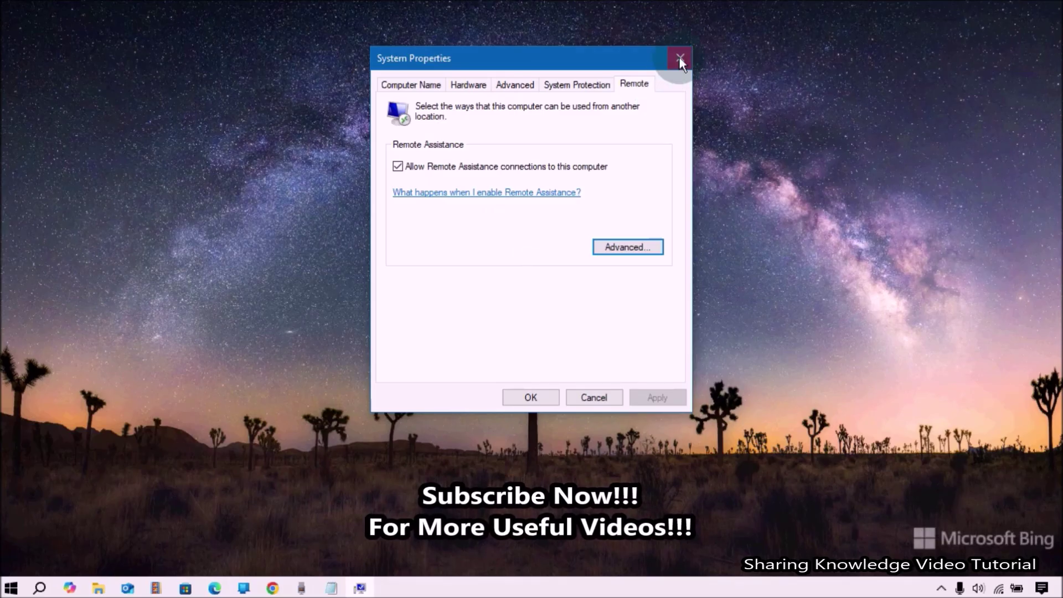
pyautogui.click(400, 85)
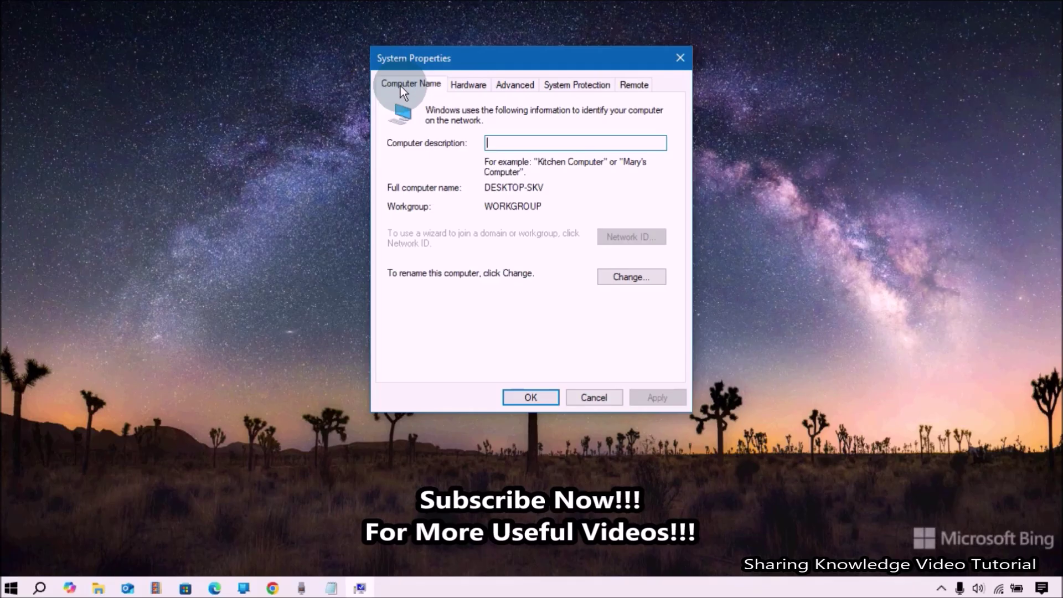
pyautogui.click(679, 60)
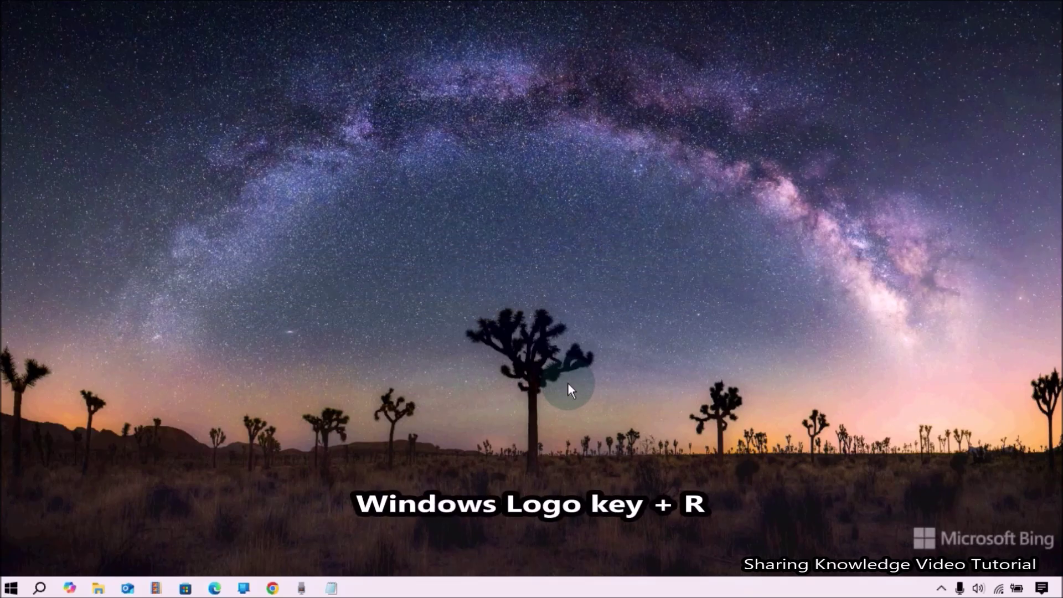
pyautogui.press('super+r')
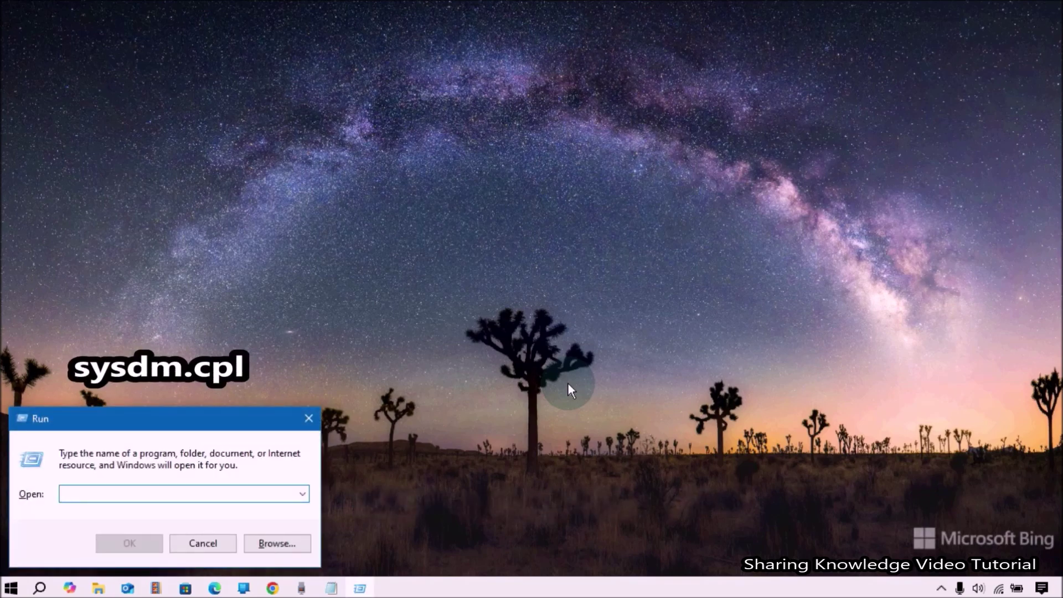
pyautogui.write('sysdm.cpl')
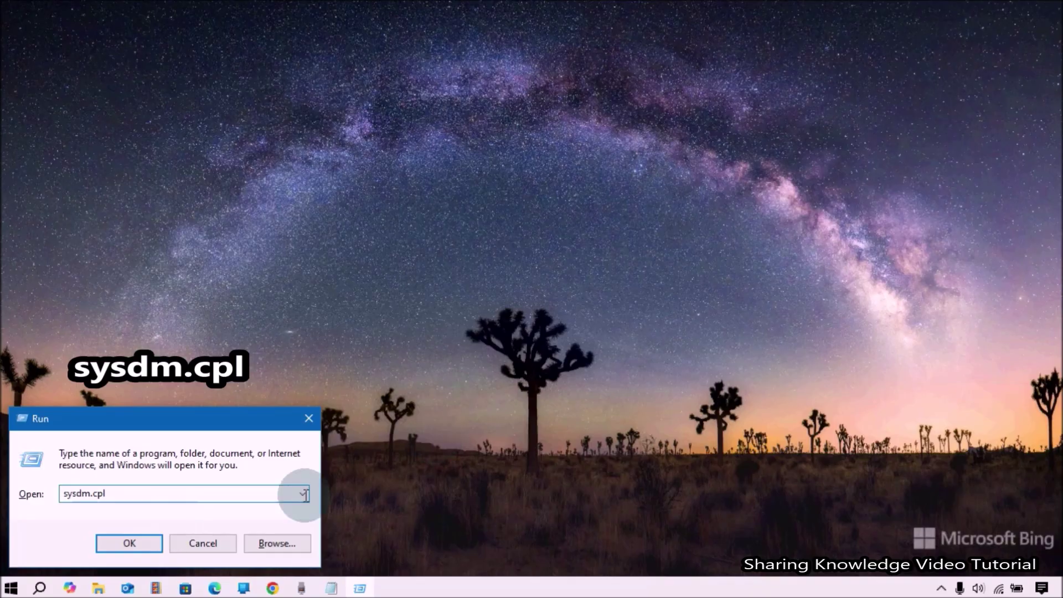
pyautogui.press('Return')
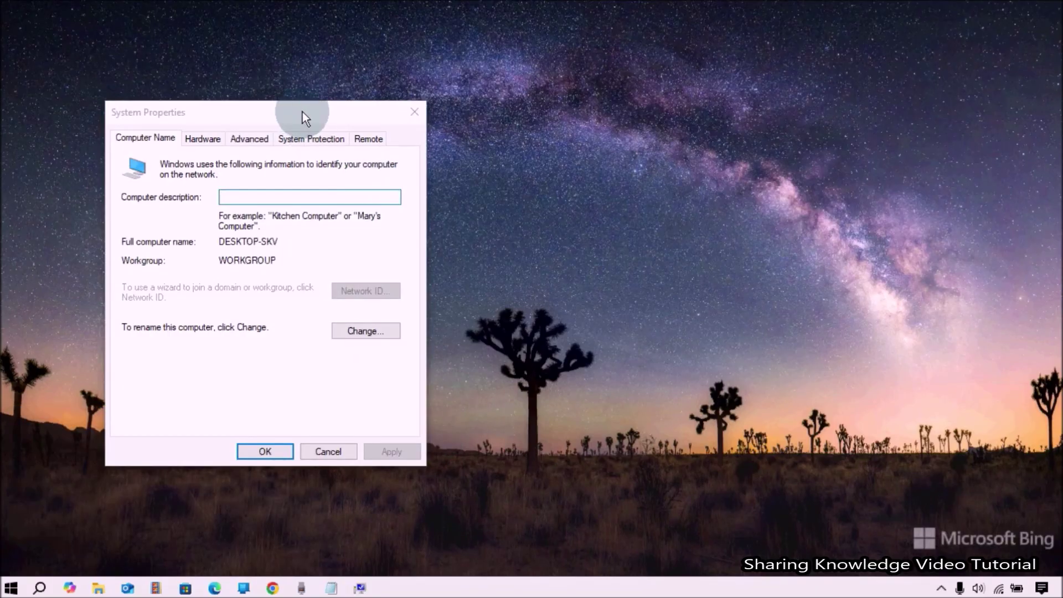
pyautogui.moveTo(302, 112); pyautogui.dragTo(543, 52)
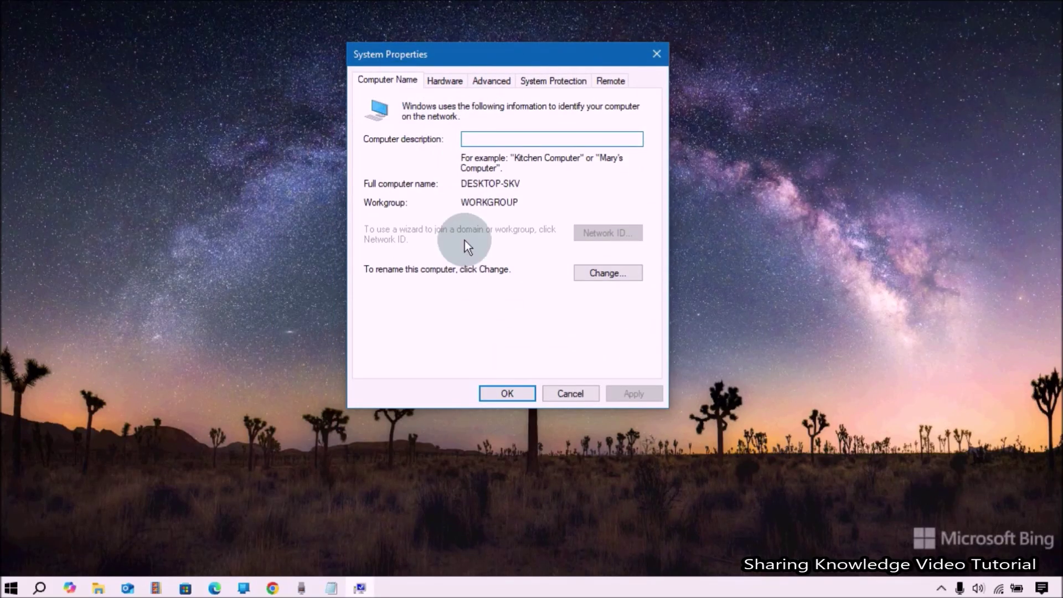
pyautogui.click(586, 391)
pyautogui.click(586, 391)
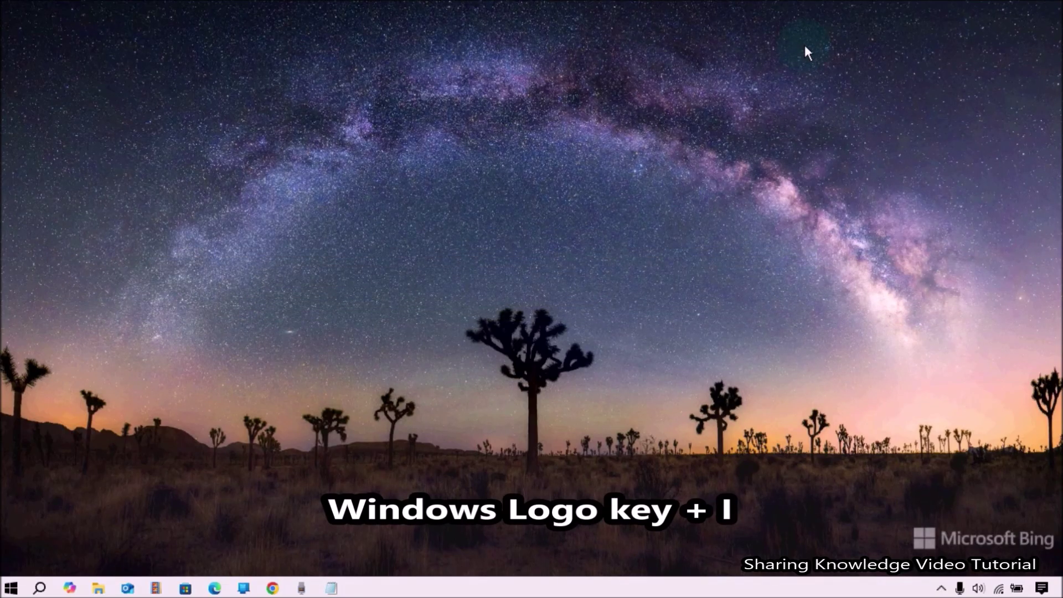
# - Open Windows Settings with Win+I and go to System > About
pyautogui.press('super+i')
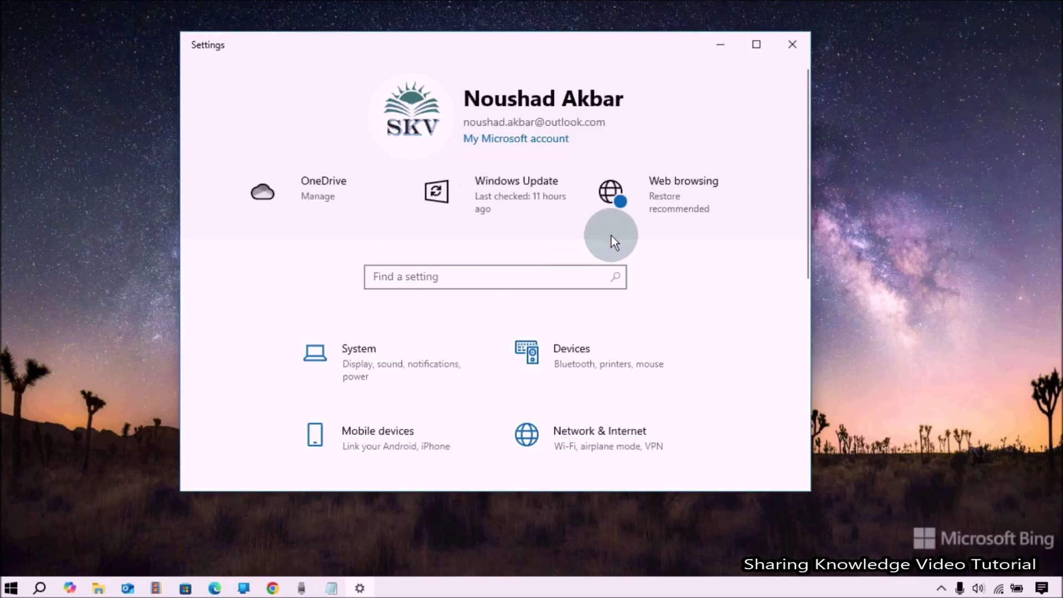
pyautogui.scroll(-6, 612, 235)
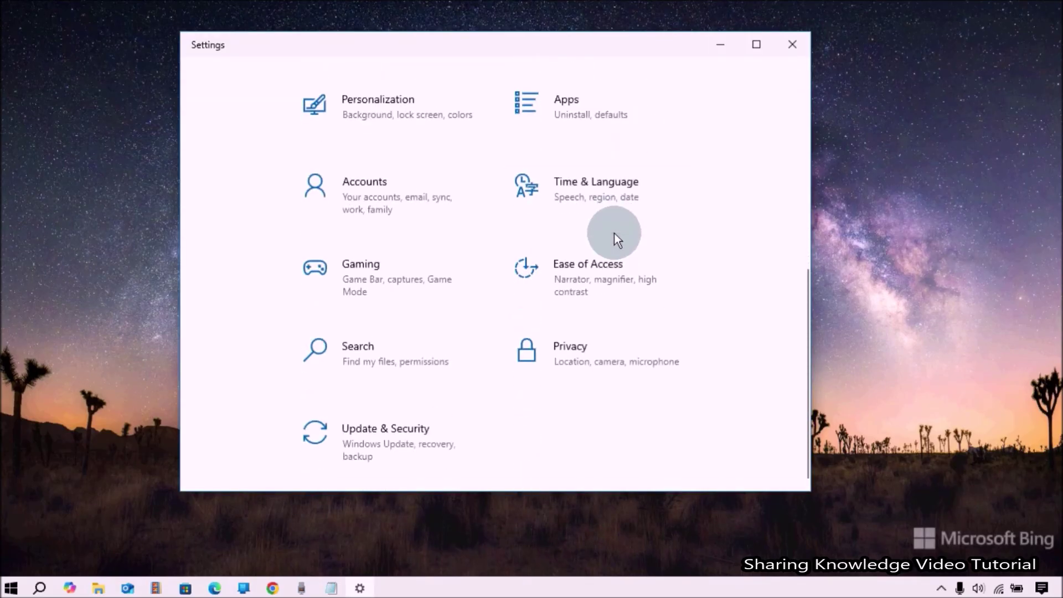
pyautogui.scroll(6, 614, 234)
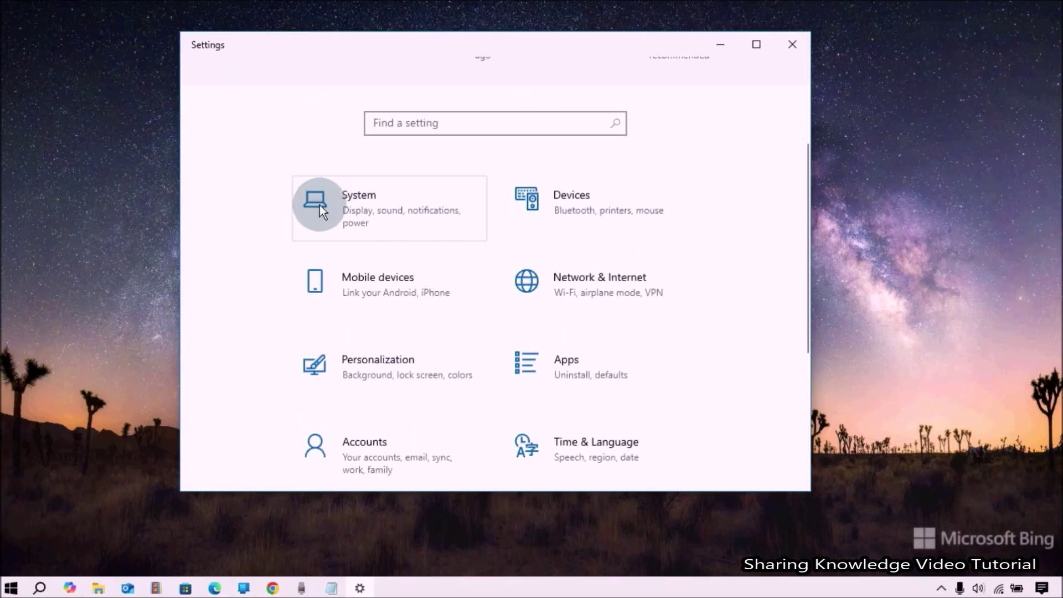
pyautogui.click(365, 203)
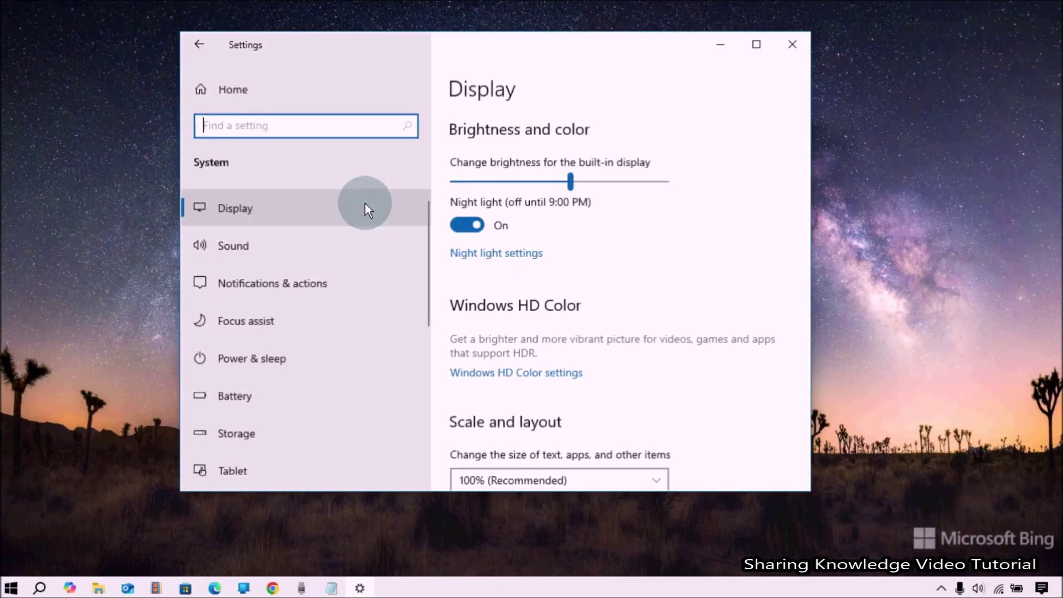
pyautogui.scroll(-7, 366, 201)
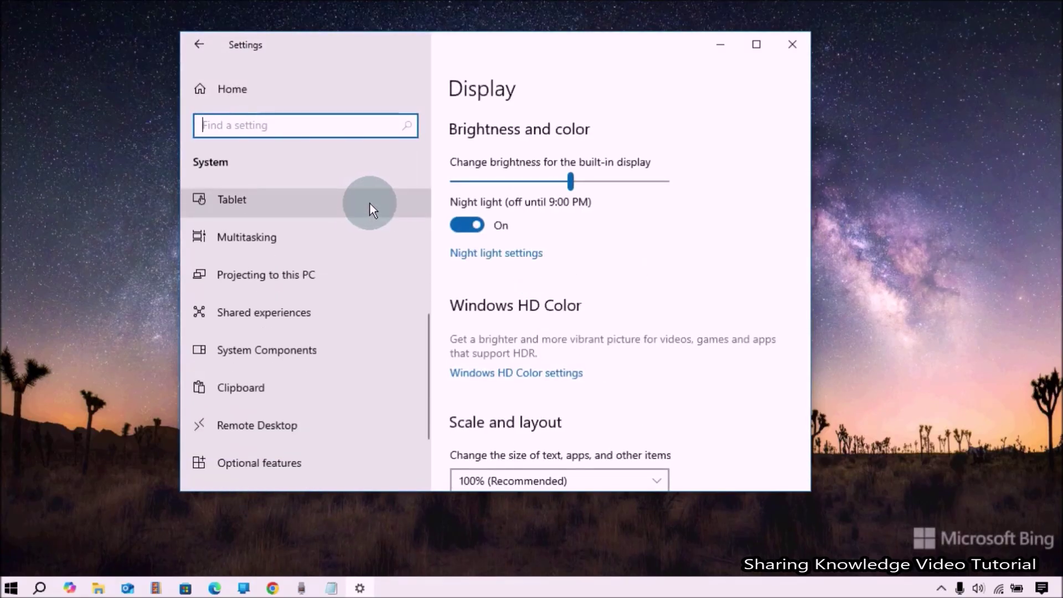
pyautogui.click(283, 411)
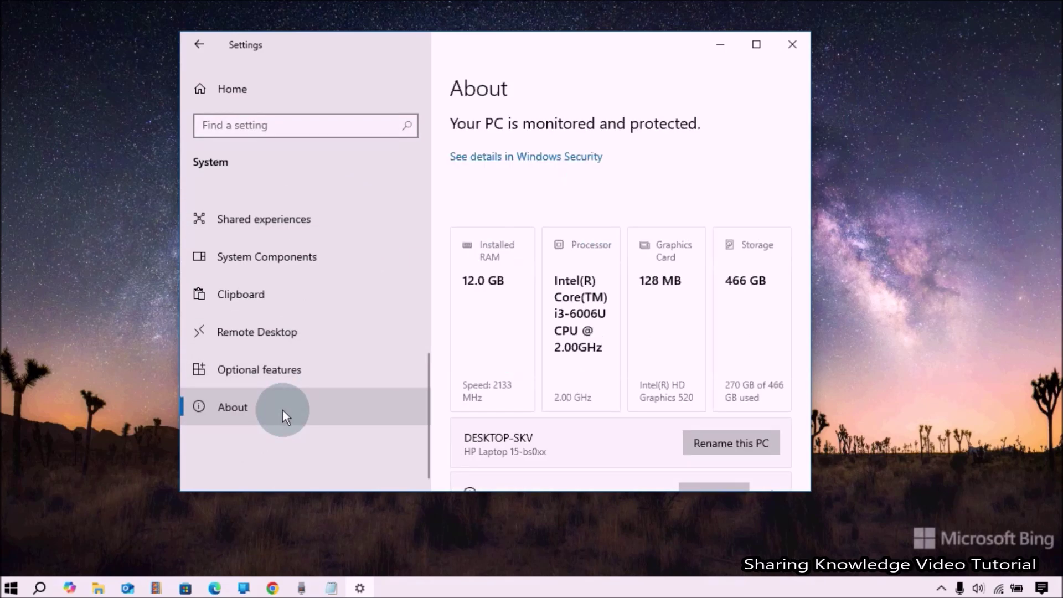
pyautogui.scroll(-1, 668, 281)
pyautogui.scroll(-2, 667, 281)
pyautogui.scroll(2, 669, 280)
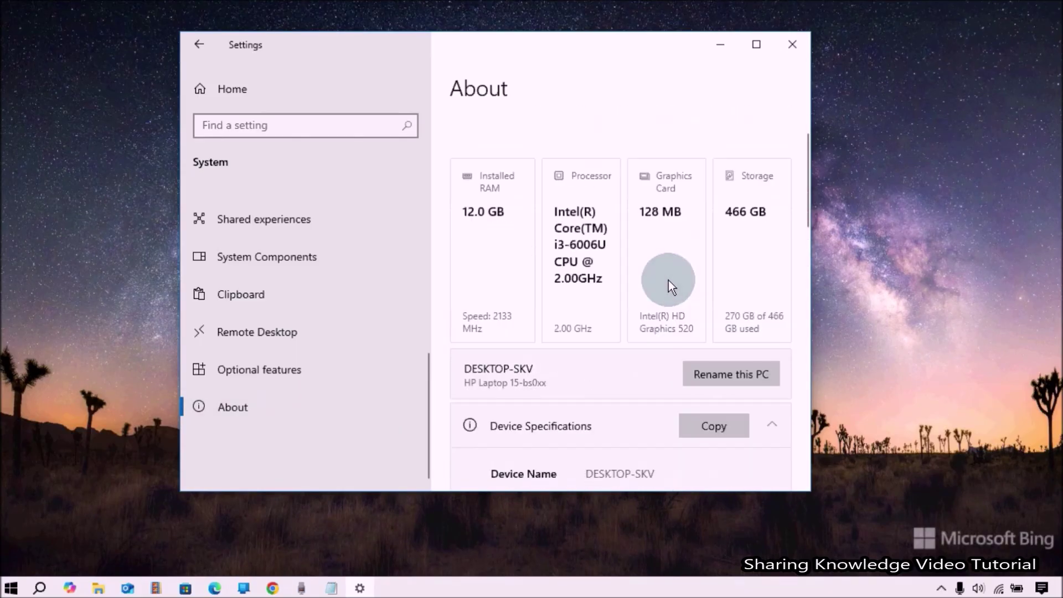
pyautogui.scroll(-7, 670, 280)
pyautogui.scroll(-7, 671, 286)
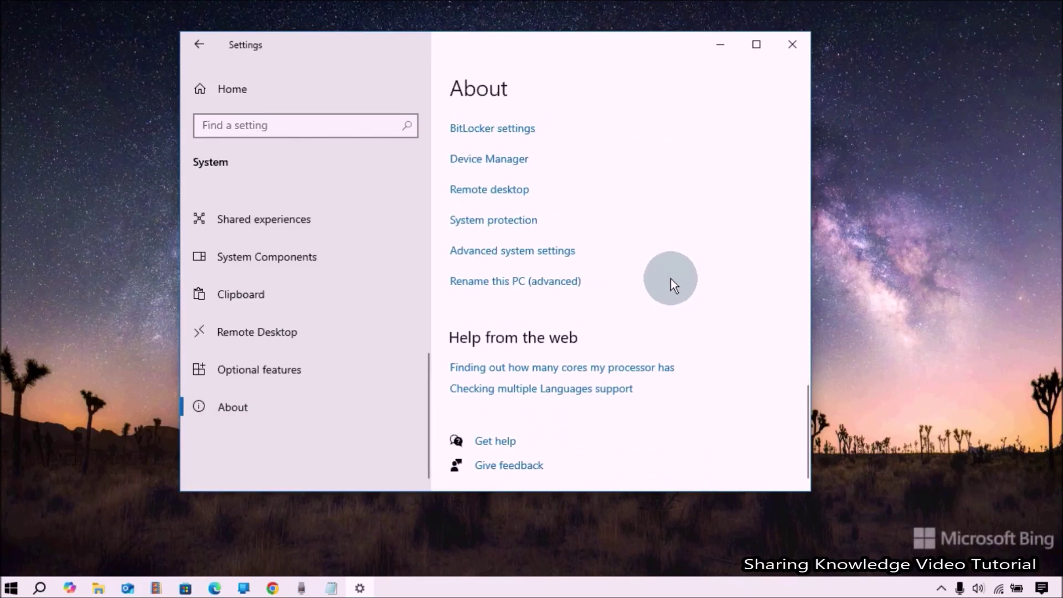
pyautogui.scroll(2, 669, 285)
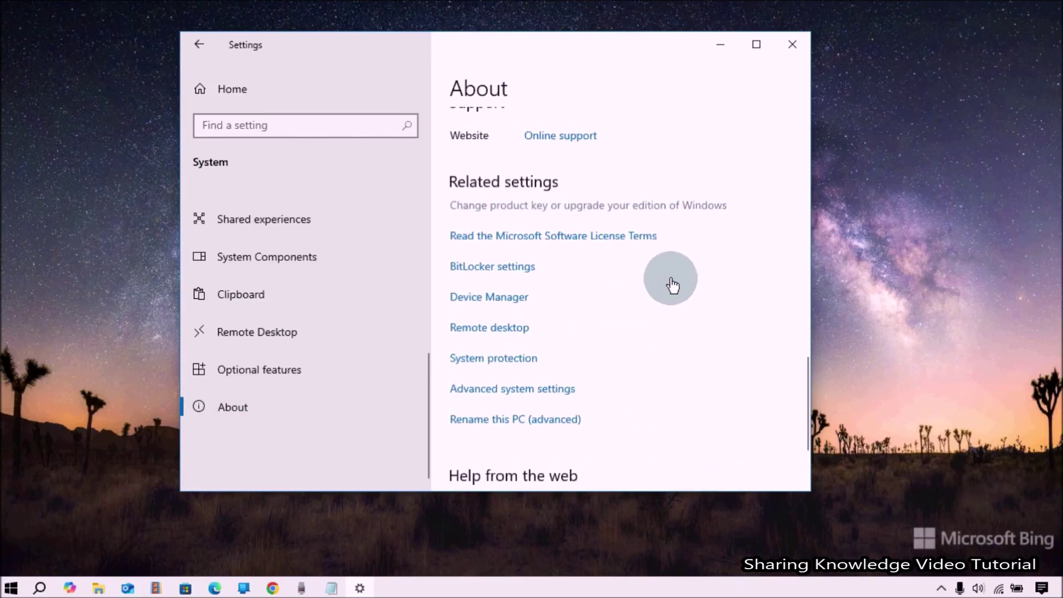
# - Launch System Properties via Advanced system settings, view Computer Name, then close it and Settings
pyautogui.click(506, 389)
pyautogui.moveTo(202, 38); pyautogui.dragTo(423, 62)
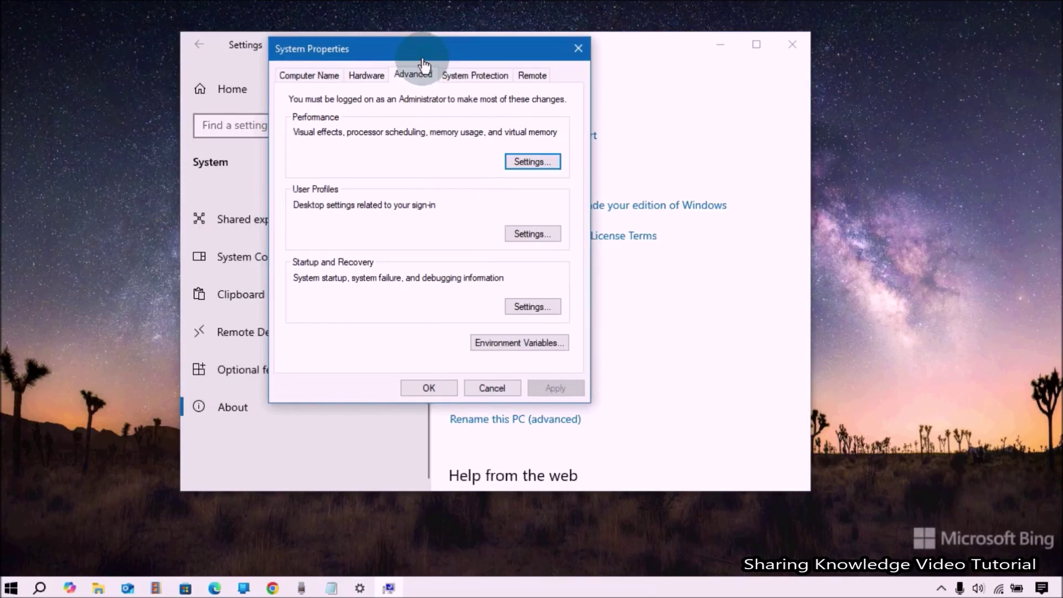
pyautogui.click(308, 75)
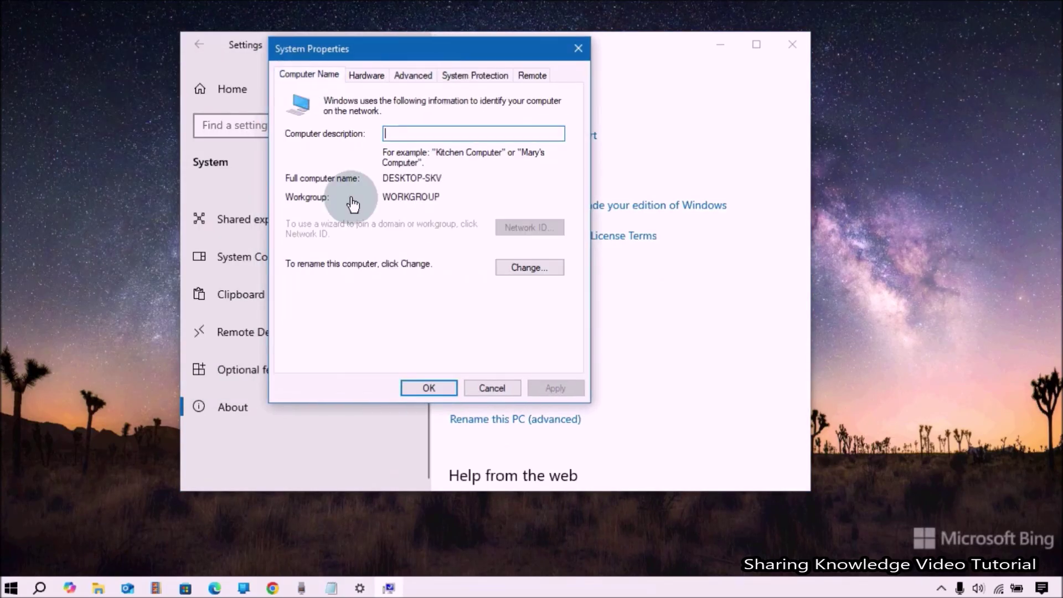
pyautogui.click(577, 54)
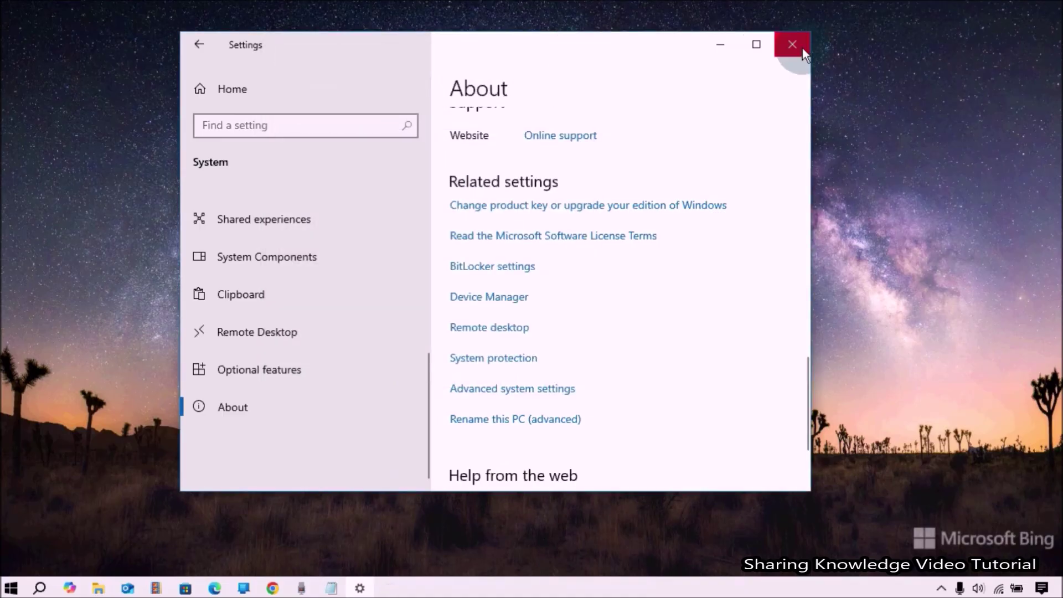
pyautogui.click(793, 44)
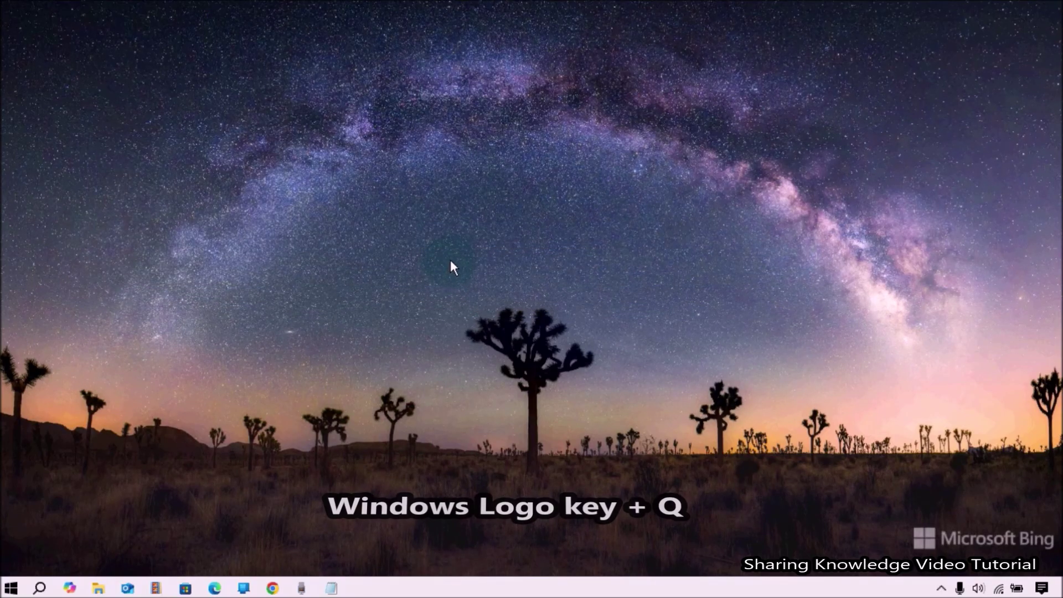
# - Search Windows for 'advanced system' and open the View advanced system settings result
pyautogui.press('super+q')
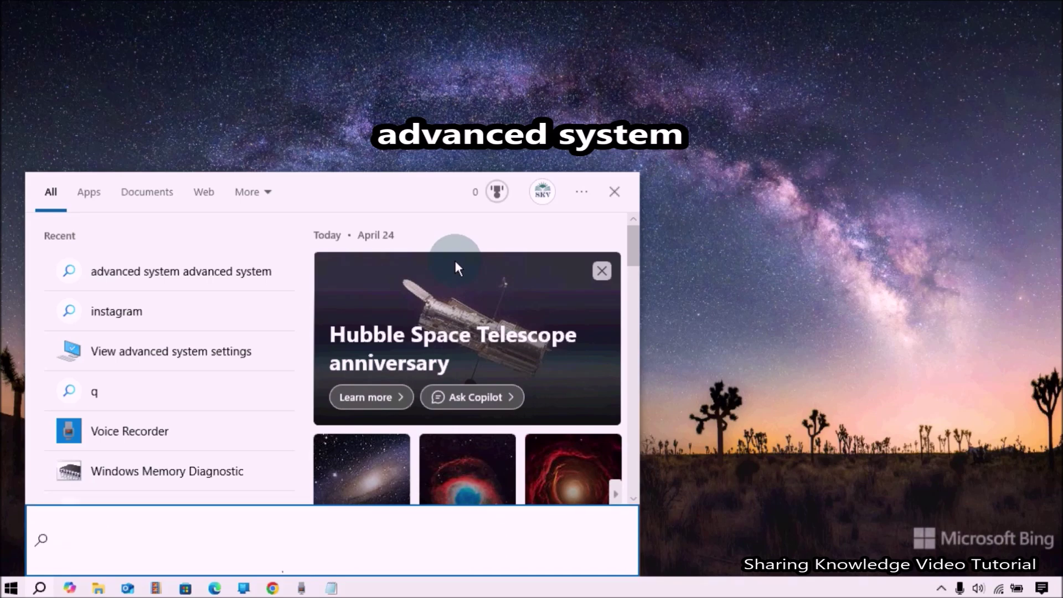
pyautogui.write('advanced system')
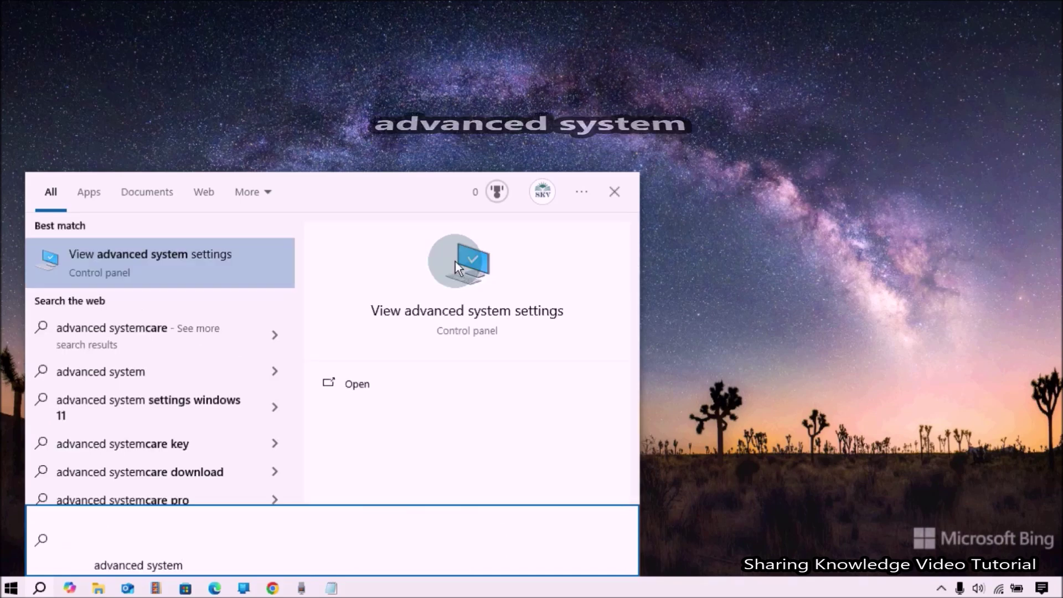
pyautogui.click(447, 311)
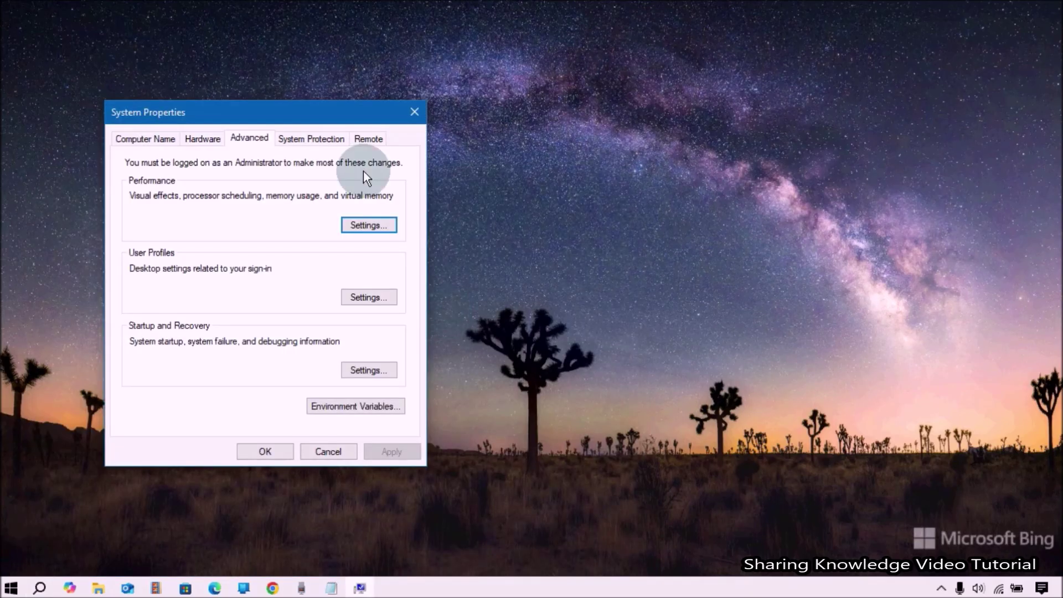
# - Centre System Properties, show the Computer Name page, and close it
pyautogui.moveTo(318, 117); pyautogui.dragTo(583, 62)
pyautogui.click(411, 85)
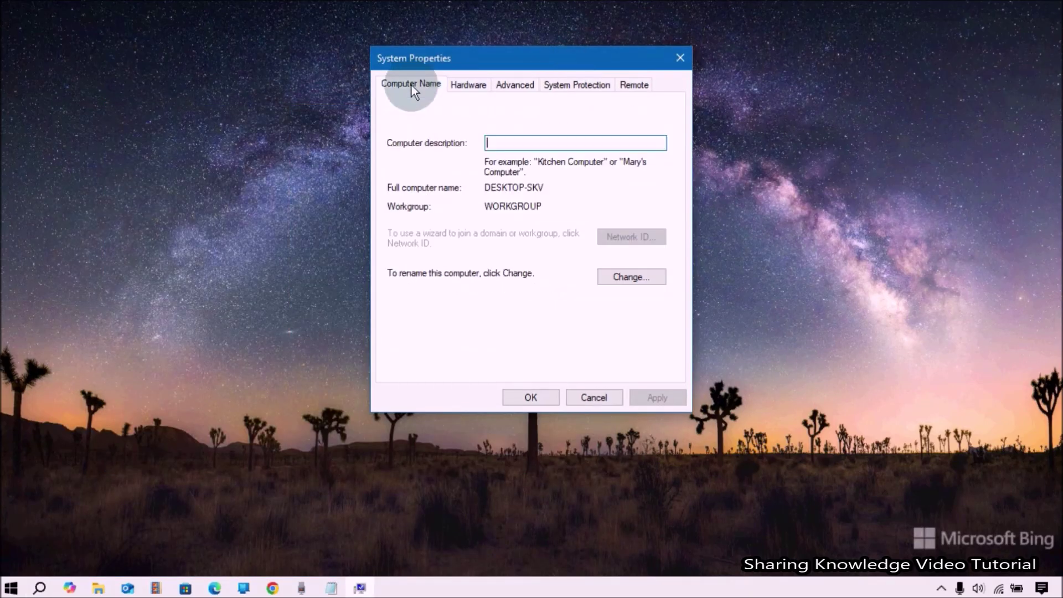
pyautogui.click(679, 60)
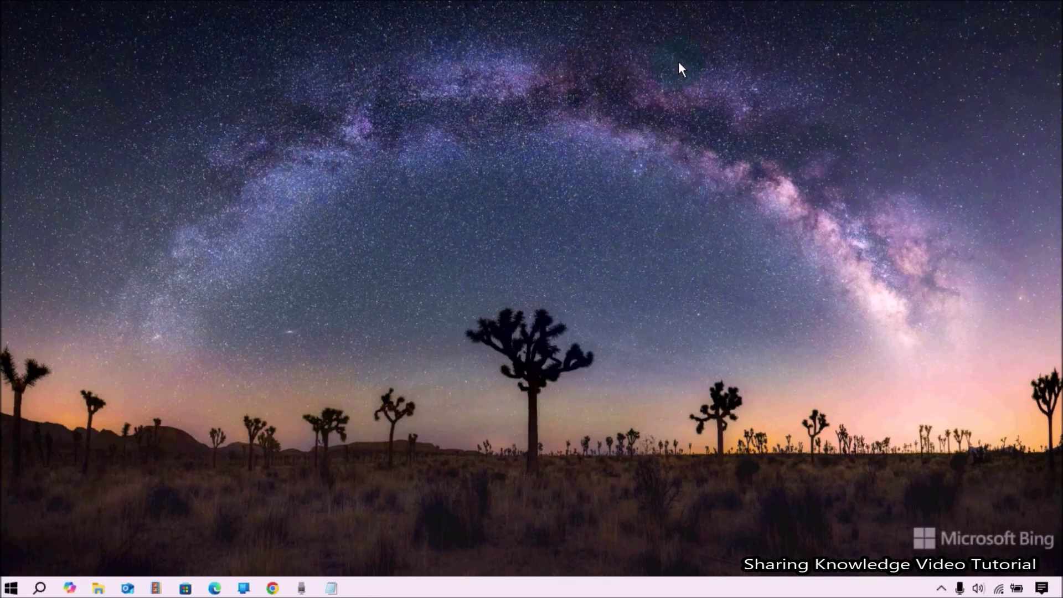